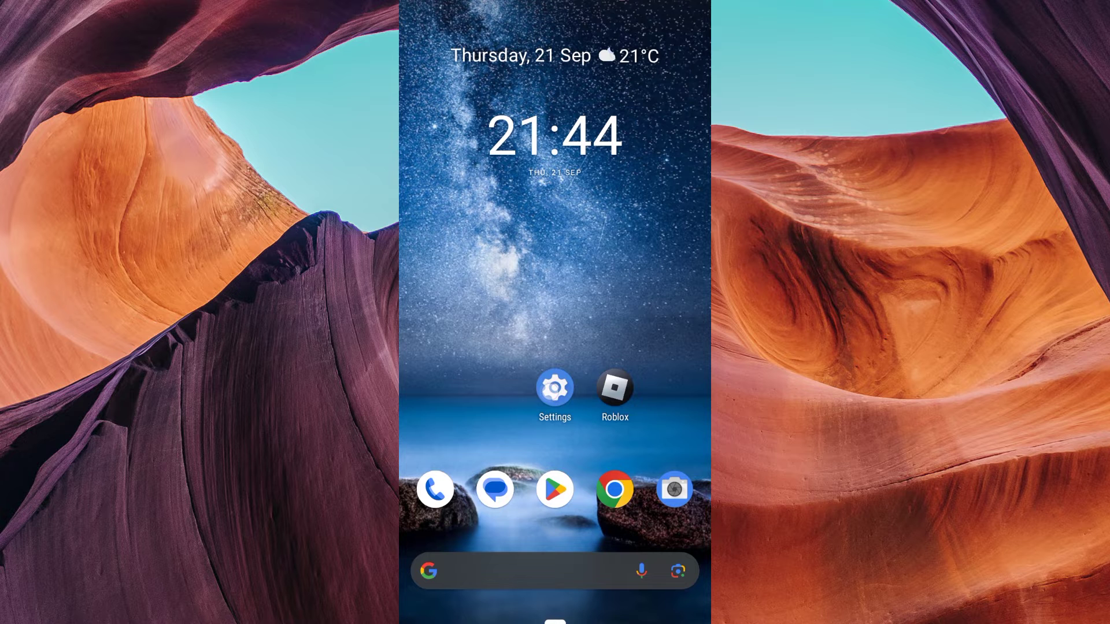
- Go from the Settings app to the Apps & notifications page
click(555, 388)
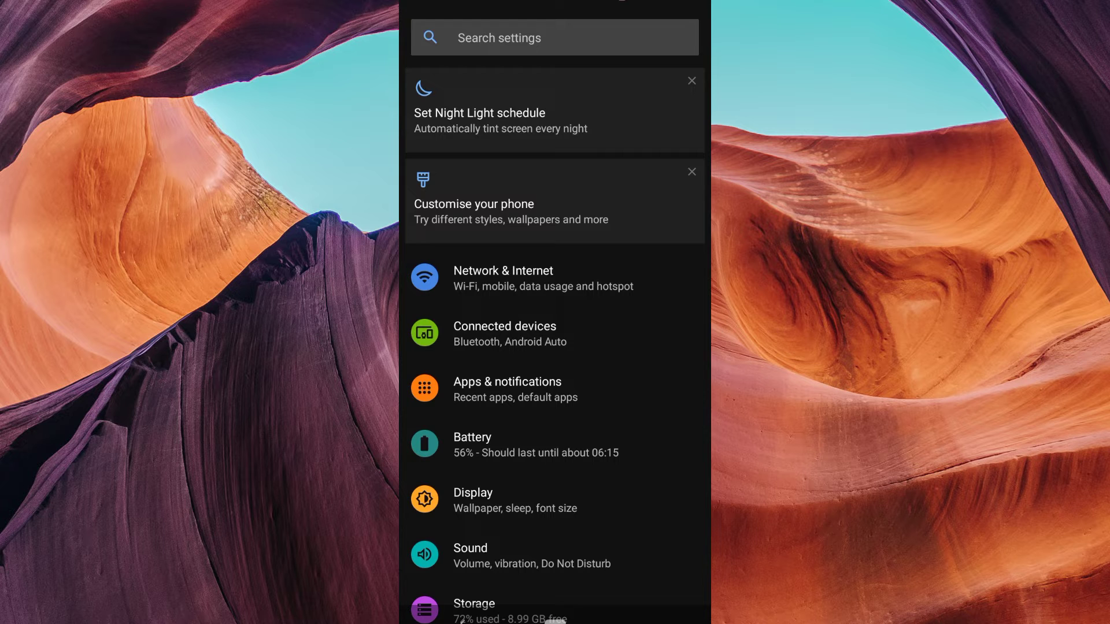
click(488, 383)
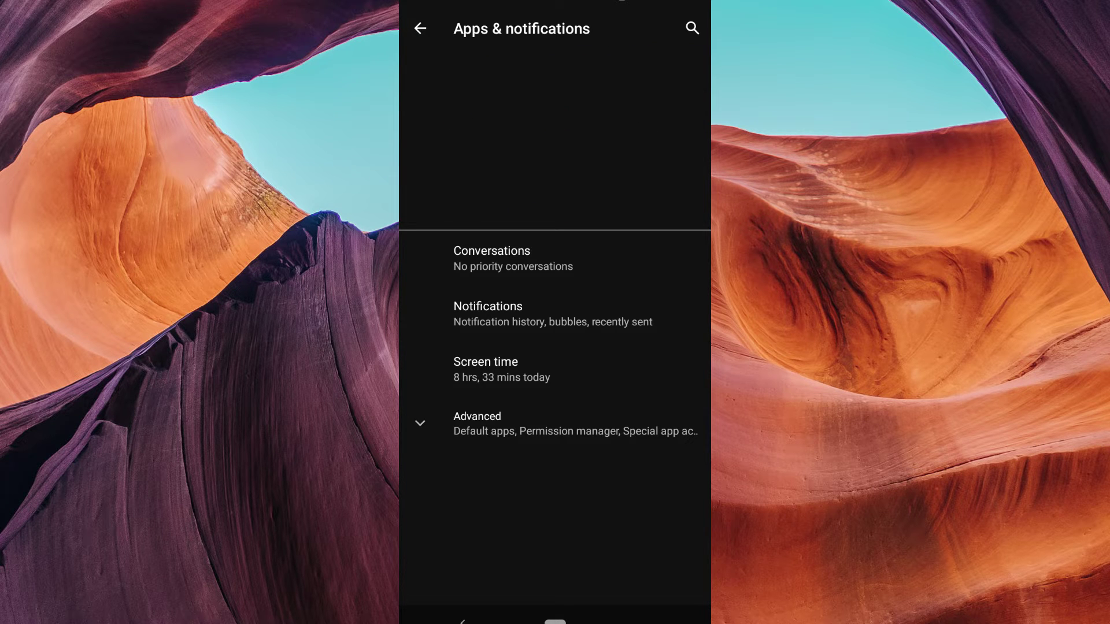
- Find Roblox in the full app list and open its permissions page
click(540, 215)
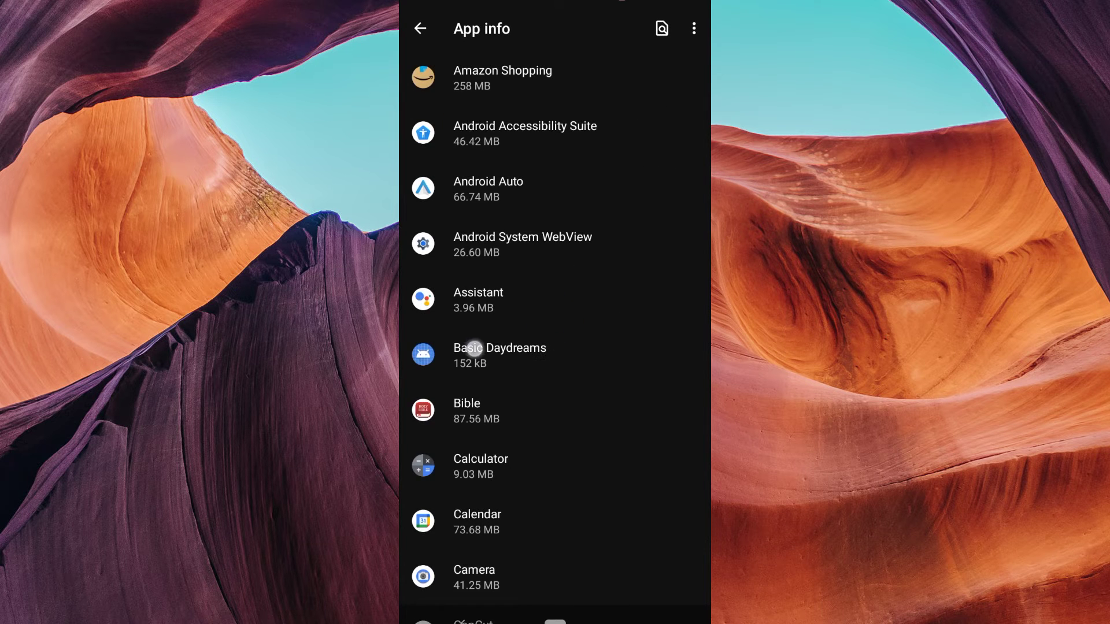
drag(474, 348, 468, 217)
drag(448, 321, 437, 189)
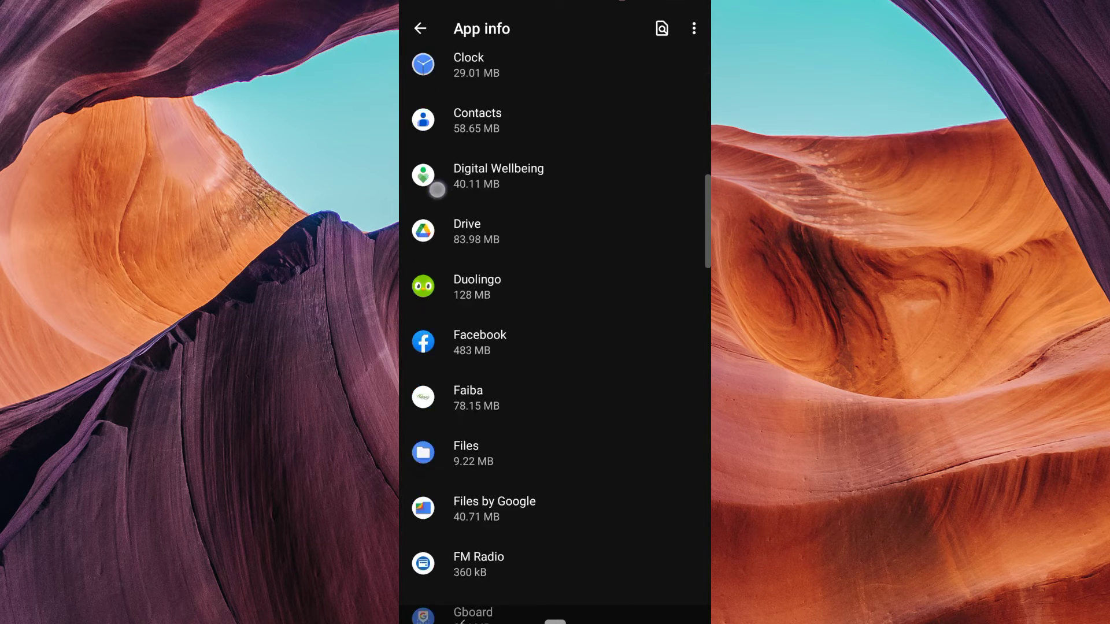
click(468, 375)
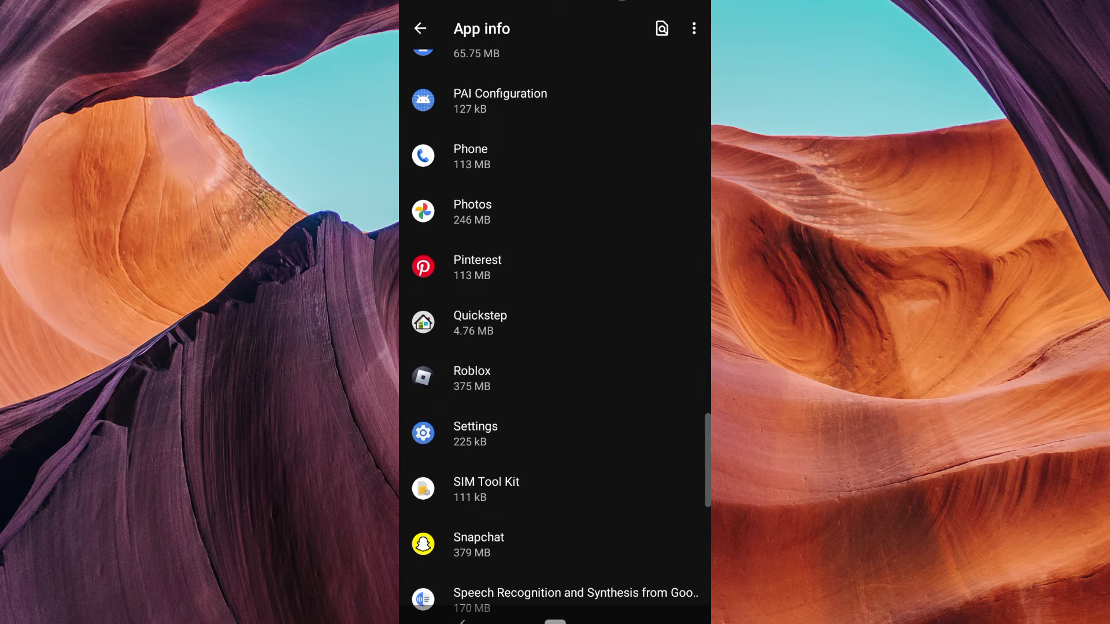
click(471, 289)
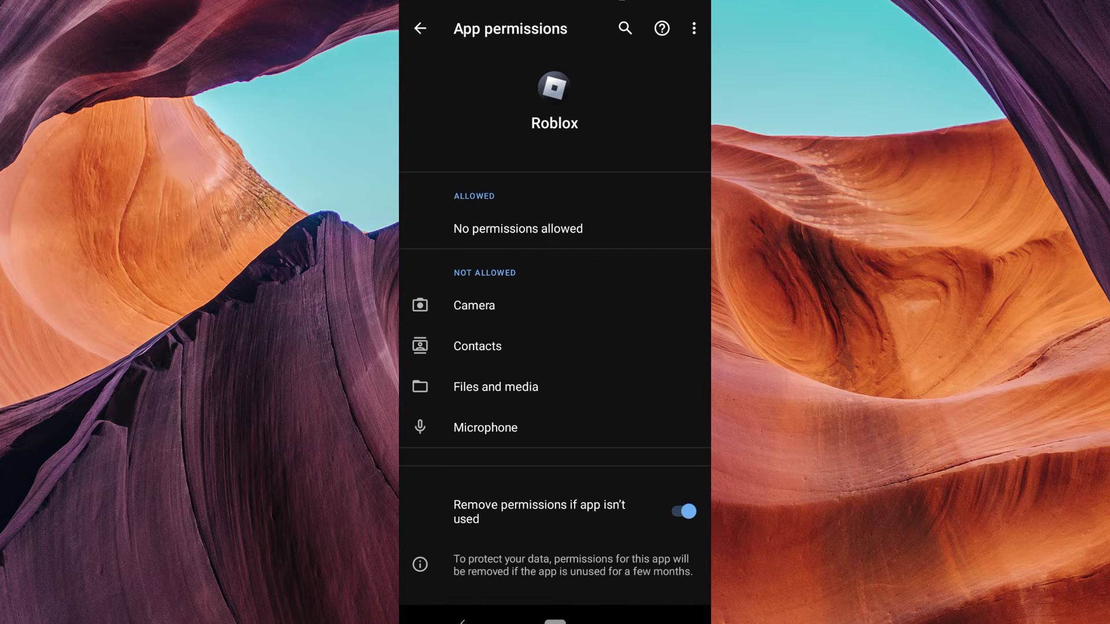
- Allow Roblox camera access only while using the app, then return to the home screen
click(437, 298)
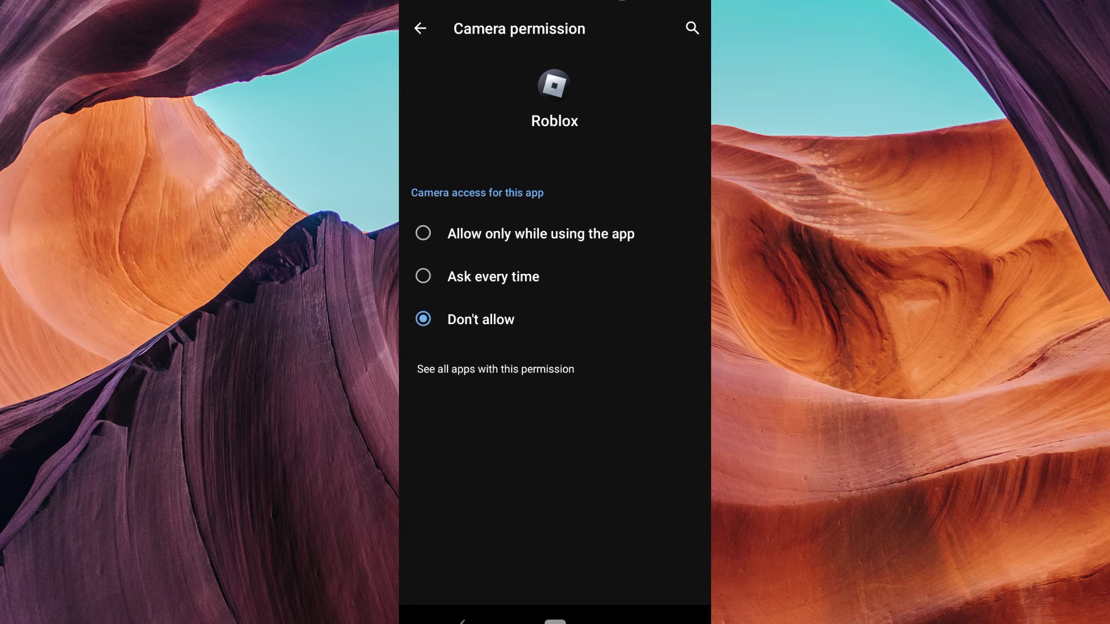
click(423, 233)
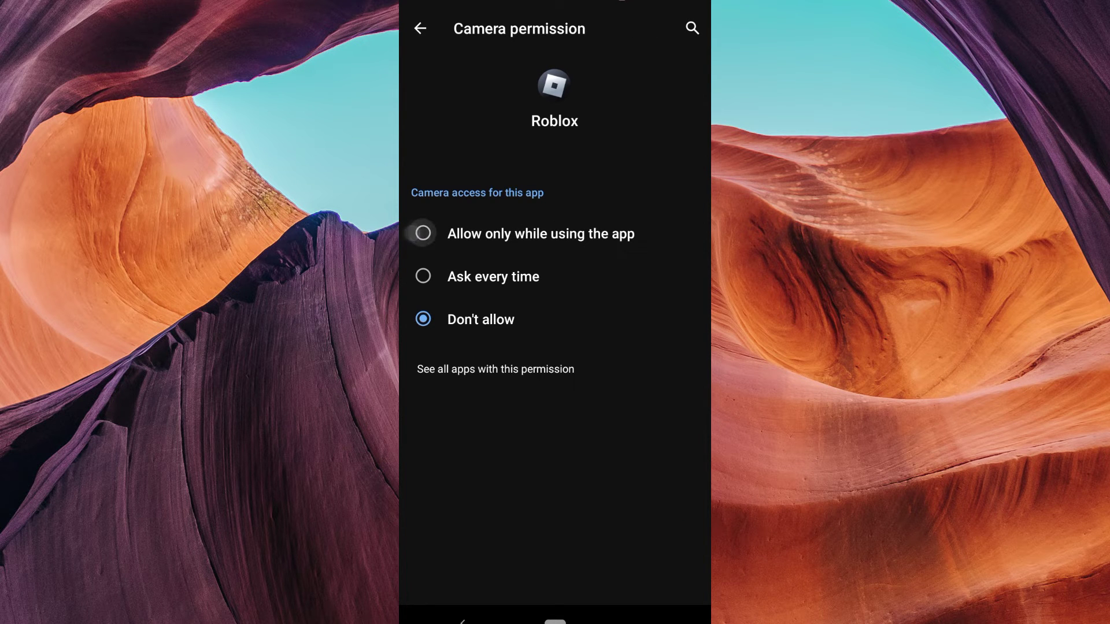
click(420, 27)
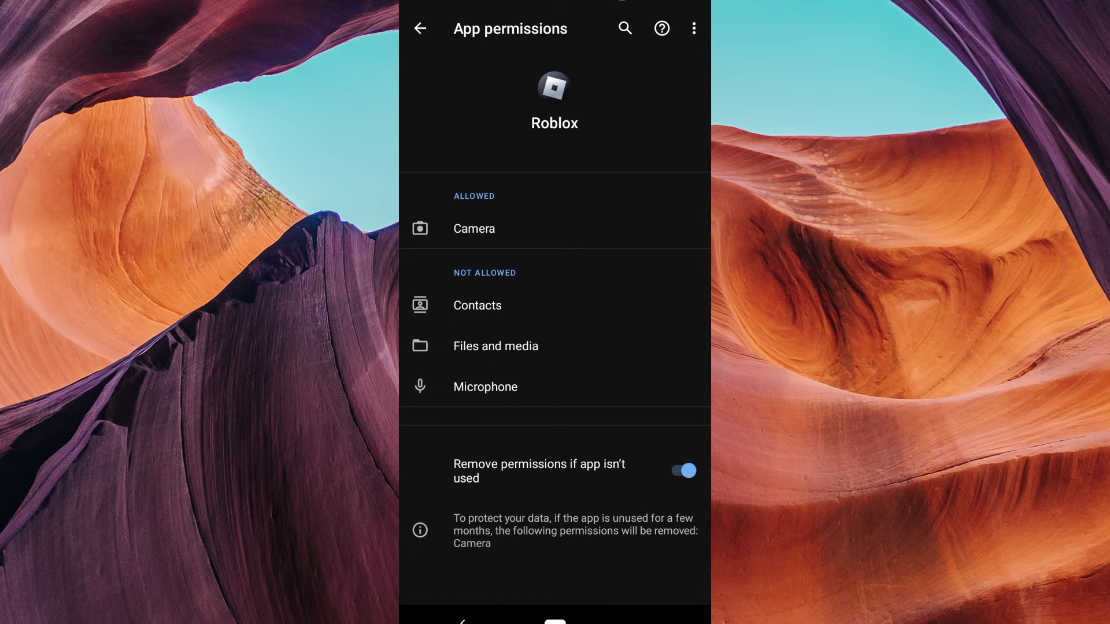
click(555, 621)
- Launch Roblox and scroll its Home feed past Friends to more recommended games
click(614, 390)
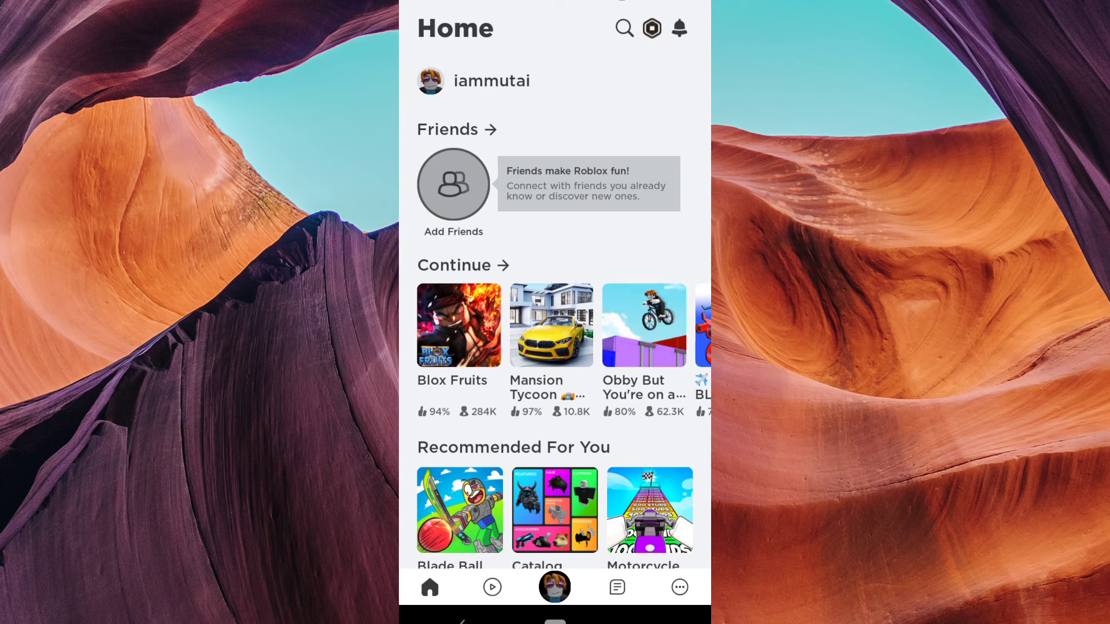
drag(616, 436, 653, 300)
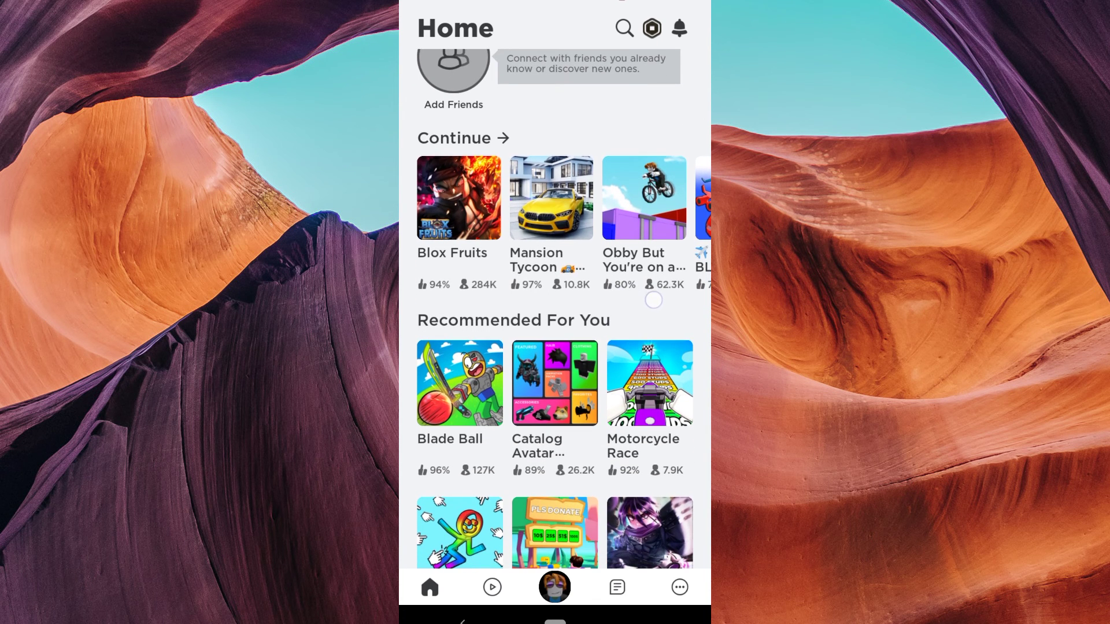